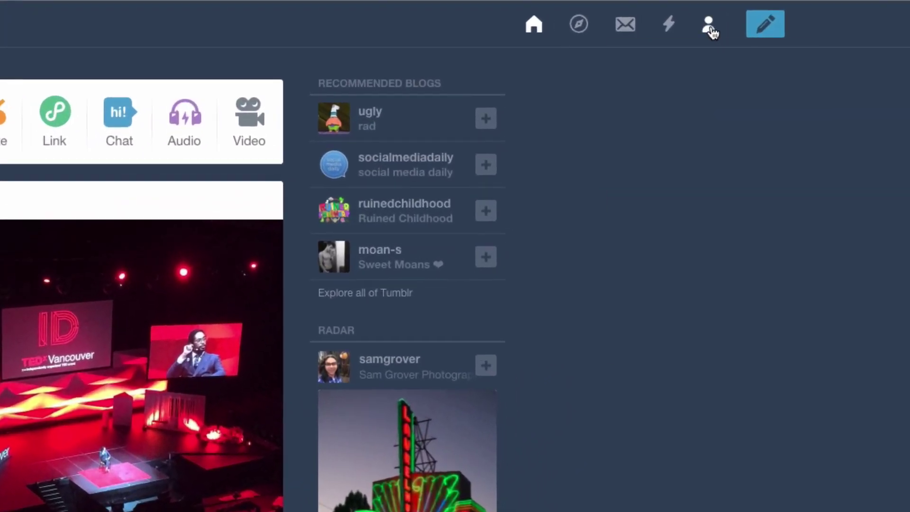
# Go to the truedsocial blog's settings and launch Edit theme under Website Theme.
pyautogui.click(786, 18)
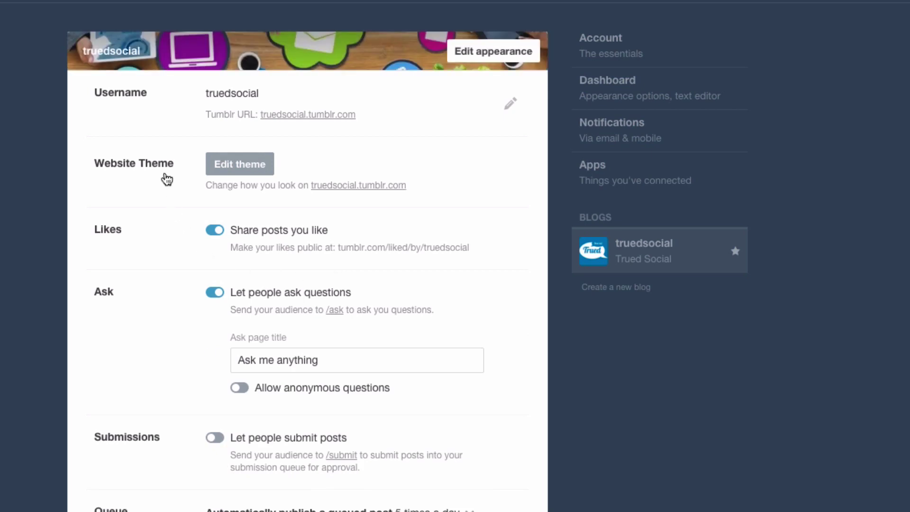
pyautogui.scroll(-2, 190, 407)
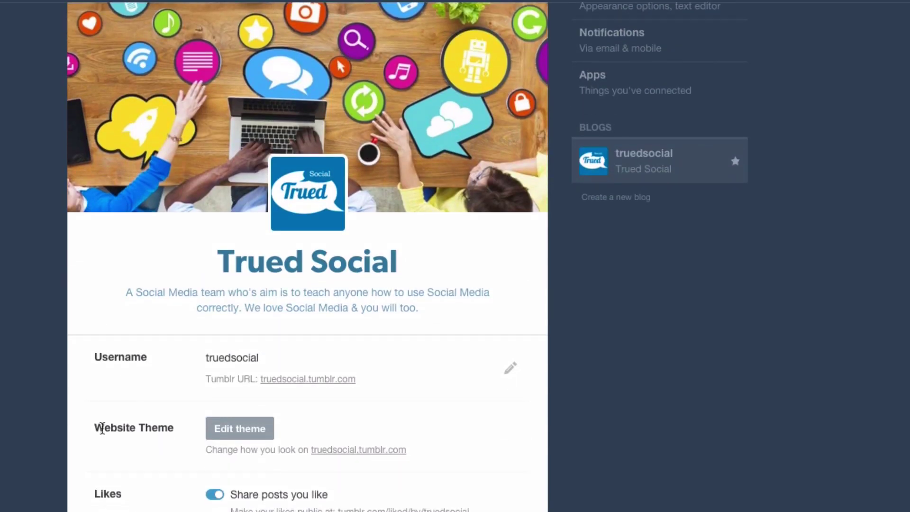
pyautogui.moveTo(102, 428); pyautogui.dragTo(184, 428)
pyautogui.click(257, 435)
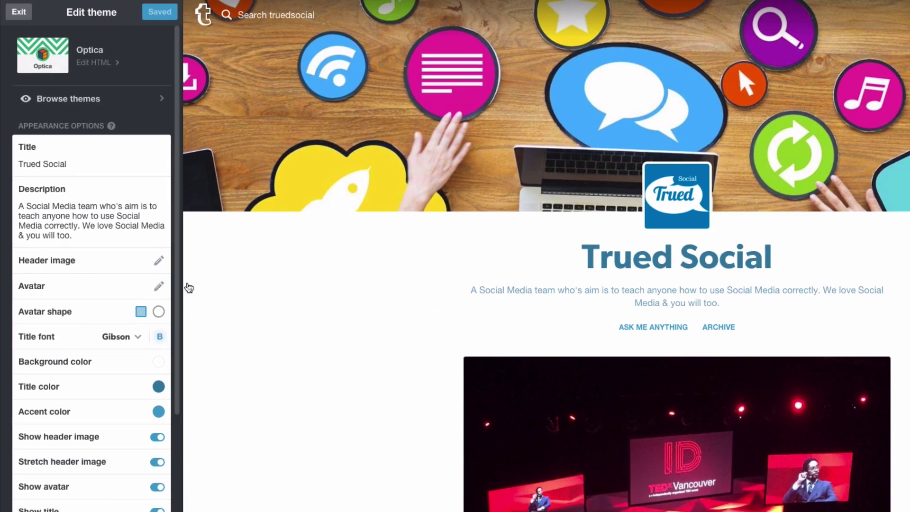
# Scroll the preview to review the Optica theme with the 'Trued Social' title and description.
pyautogui.scroll(-5, 559, 291)
pyautogui.scroll(4, 559, 290)
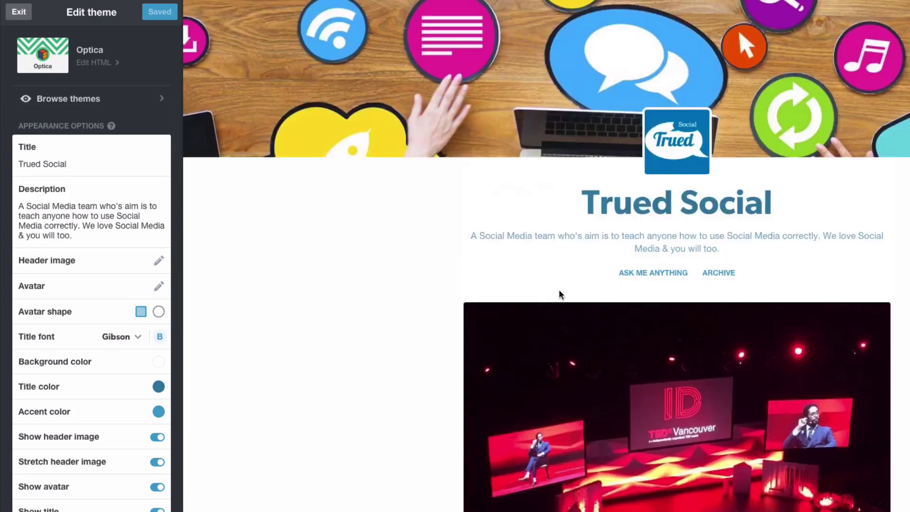
pyautogui.scroll(2, 559, 290)
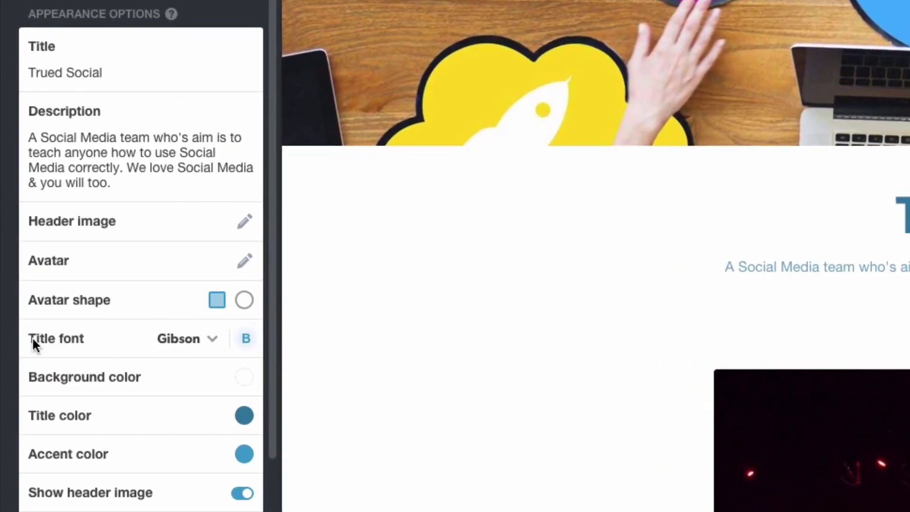
# Pick Sofia Pro from the Title font list and switch the title to non-bold.
pyautogui.click(196, 342)
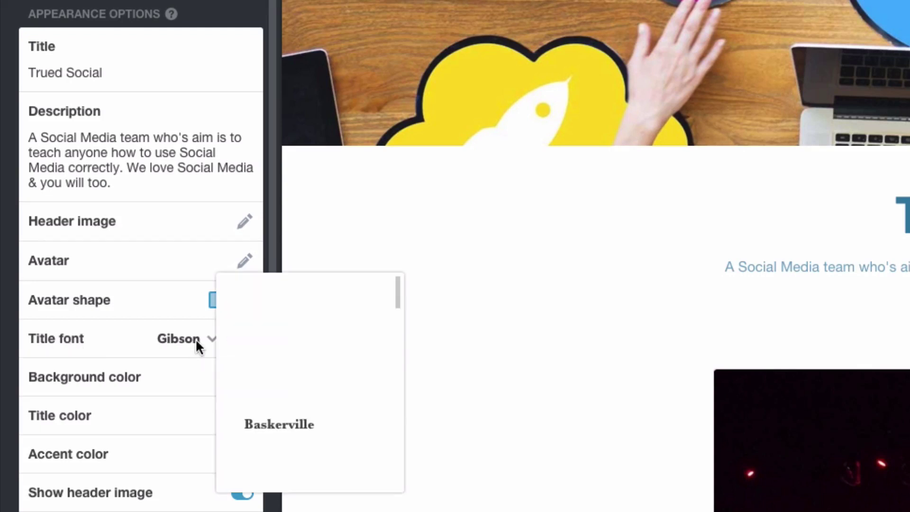
pyautogui.scroll(-2, 273, 377)
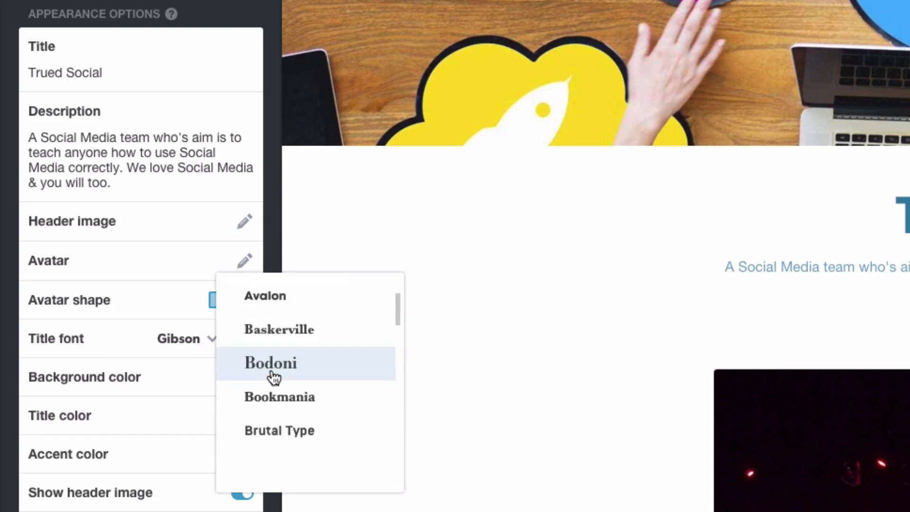
pyautogui.scroll(-10, 297, 385)
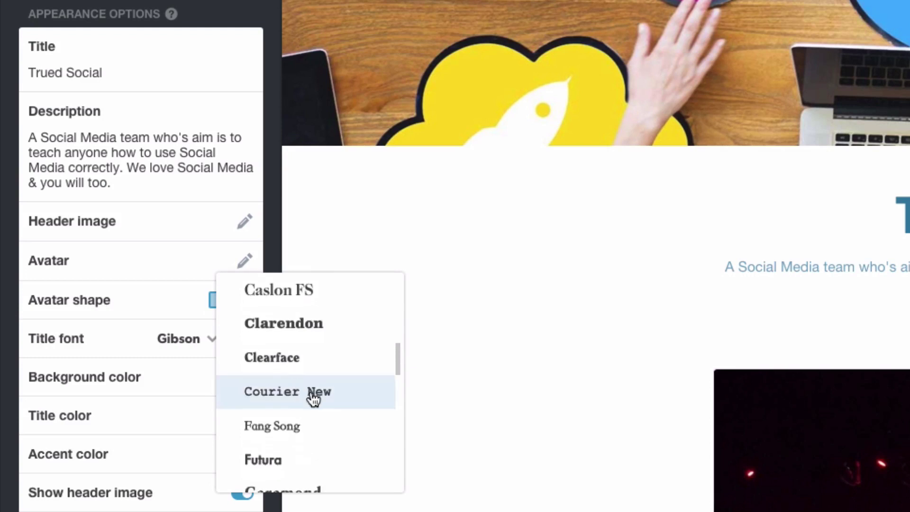
pyautogui.scroll(-8, 303, 401)
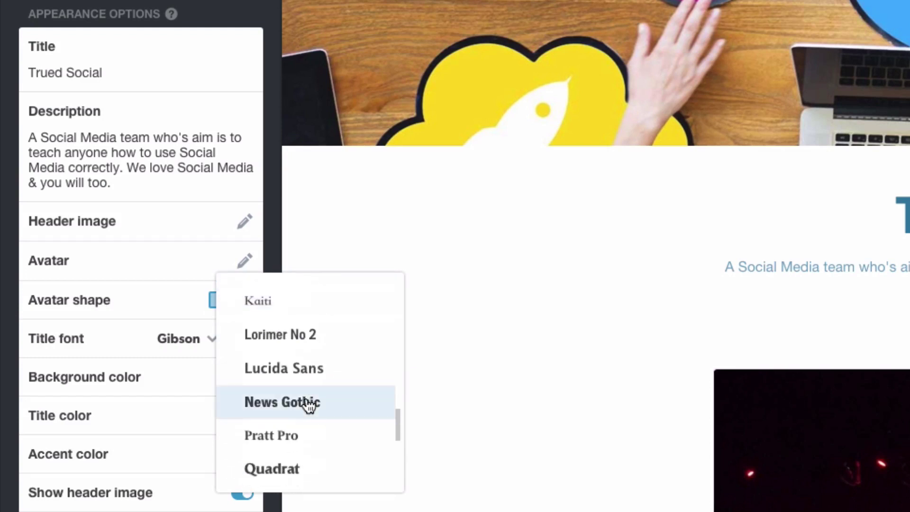
pyautogui.scroll(-2, 305, 406)
pyautogui.scroll(-1, 313, 370)
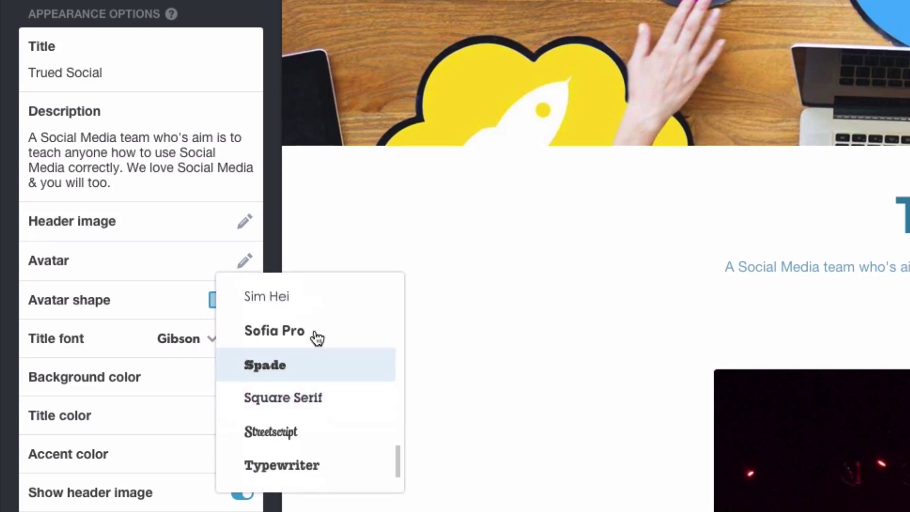
pyautogui.click(76, 299)
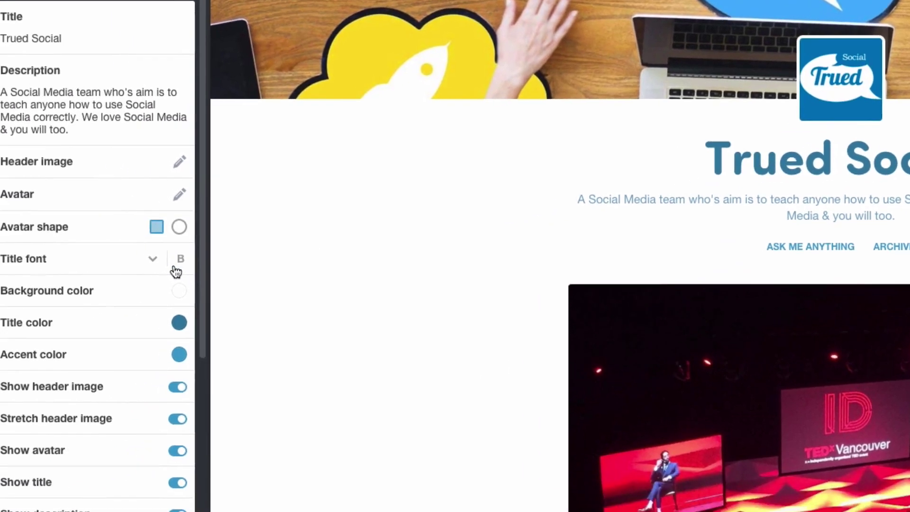
pyautogui.click(22, 306)
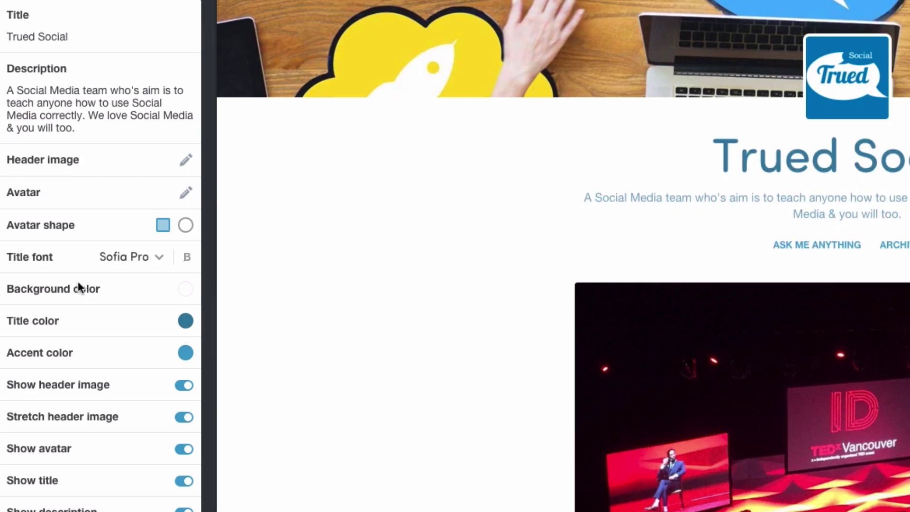
# Try red and dark purple shades, then set the background to the palest purple.
pyautogui.scroll(-1, 93, 287)
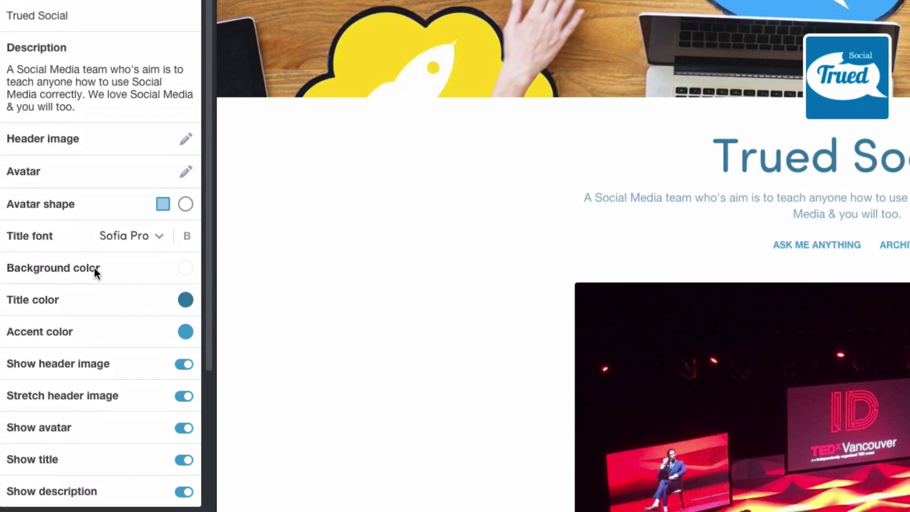
pyautogui.click(107, 269)
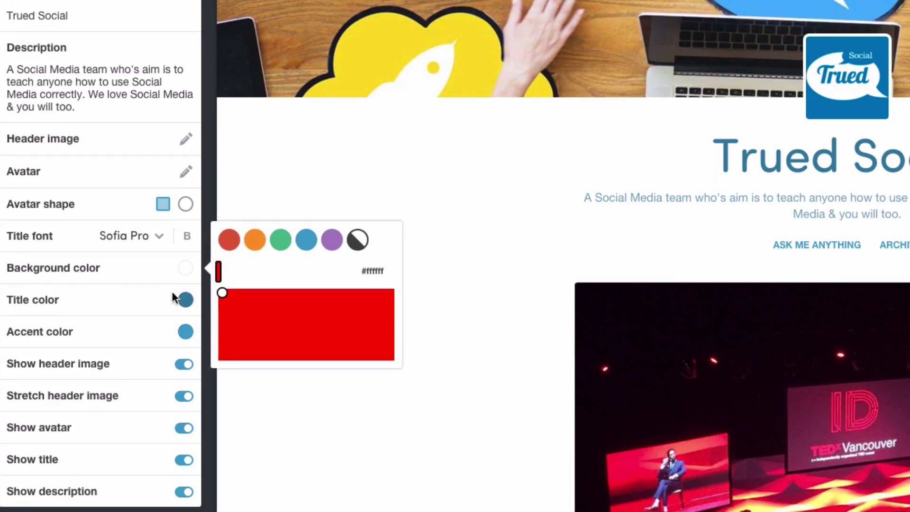
pyautogui.moveTo(222, 293); pyautogui.dragTo(388, 324)
pyautogui.click(388, 345)
pyautogui.moveTo(319, 326); pyautogui.dragTo(203, 272)
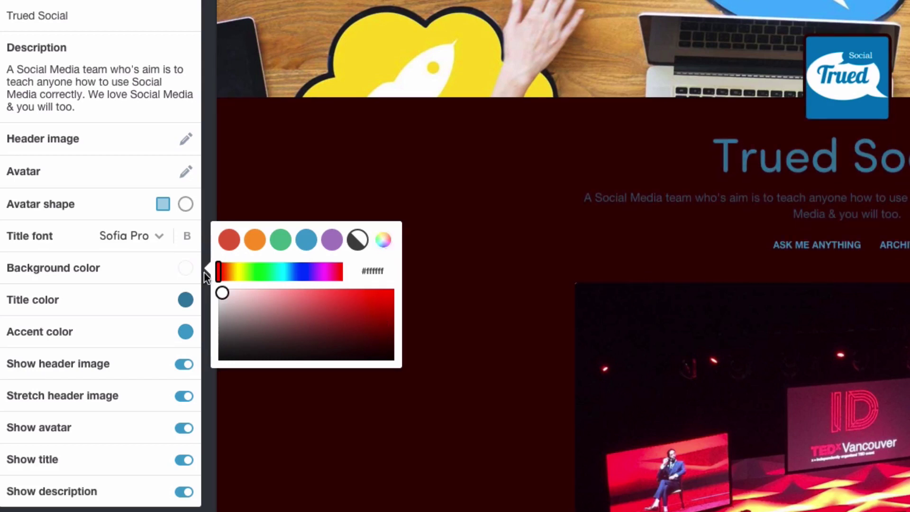
pyautogui.click(270, 328)
pyautogui.moveTo(270, 328); pyautogui.dragTo(325, 342)
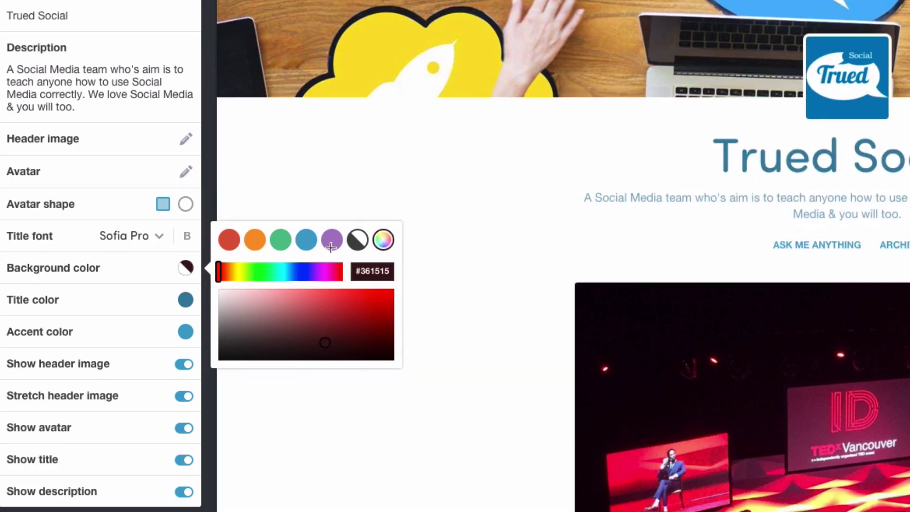
pyautogui.click(331, 240)
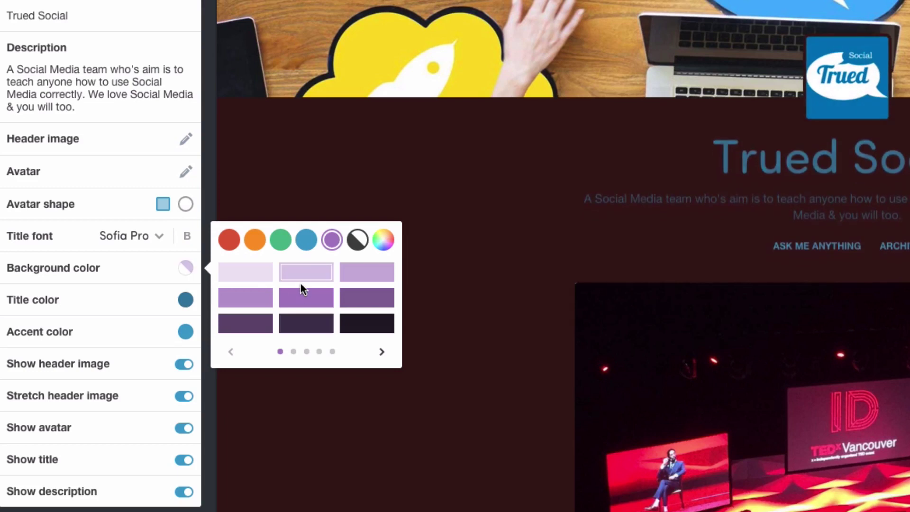
pyautogui.click(321, 330)
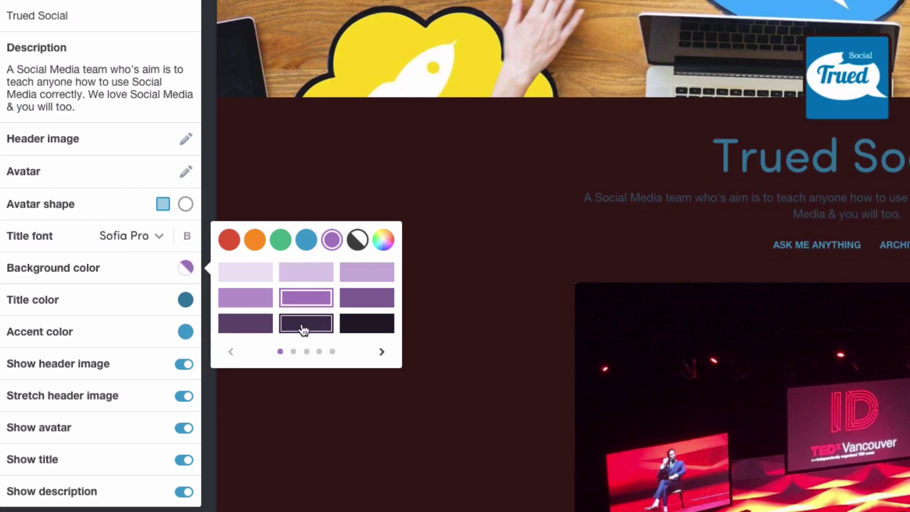
pyautogui.click(233, 279)
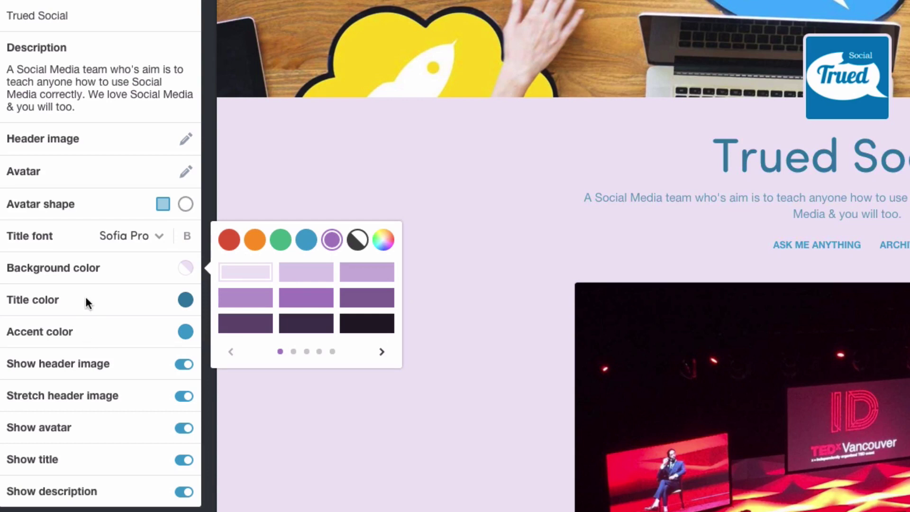
pyautogui.click(146, 303)
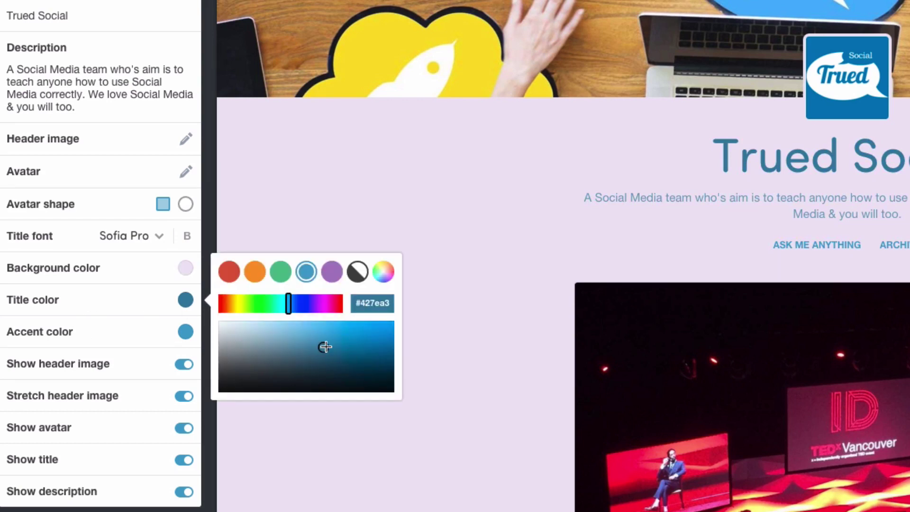
# Brighten the blog title colour to the blue #1d9cea.
pyautogui.moveTo(325, 347); pyautogui.dragTo(366, 341)
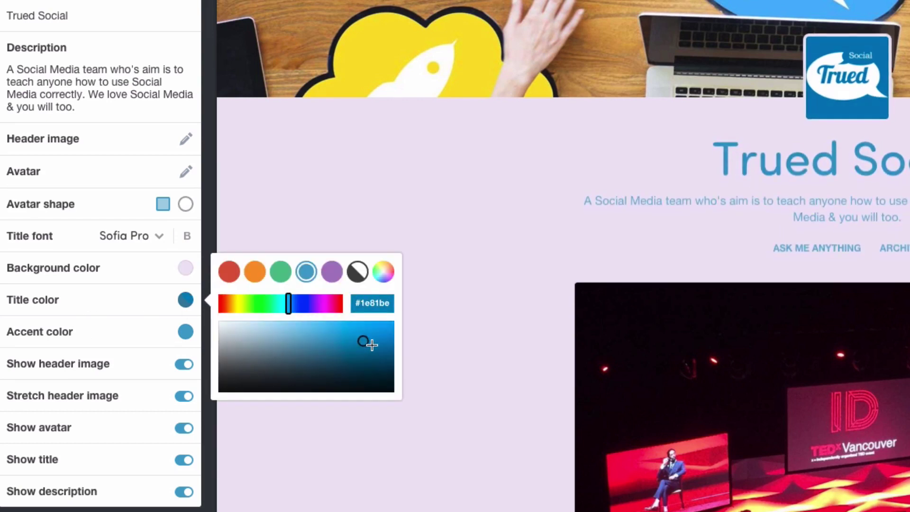
pyautogui.moveTo(371, 341); pyautogui.dragTo(380, 331)
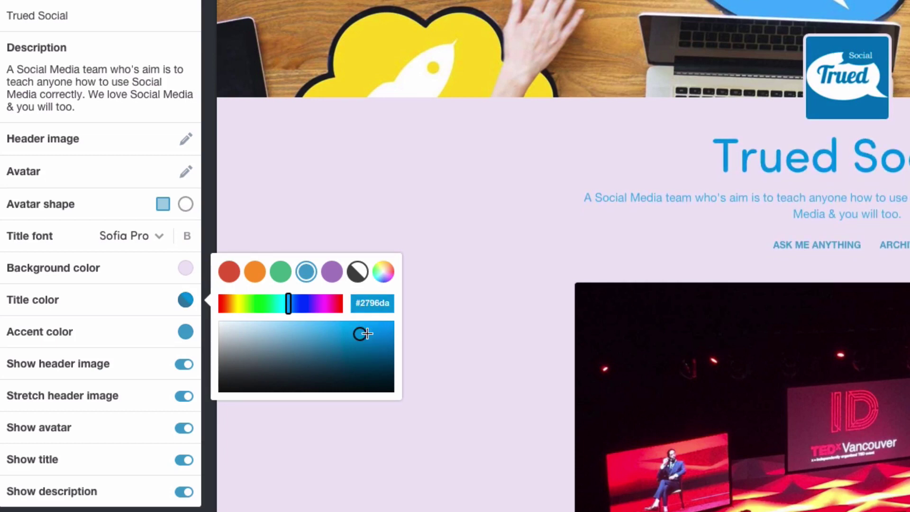
pyautogui.moveTo(367, 334); pyautogui.dragTo(377, 328)
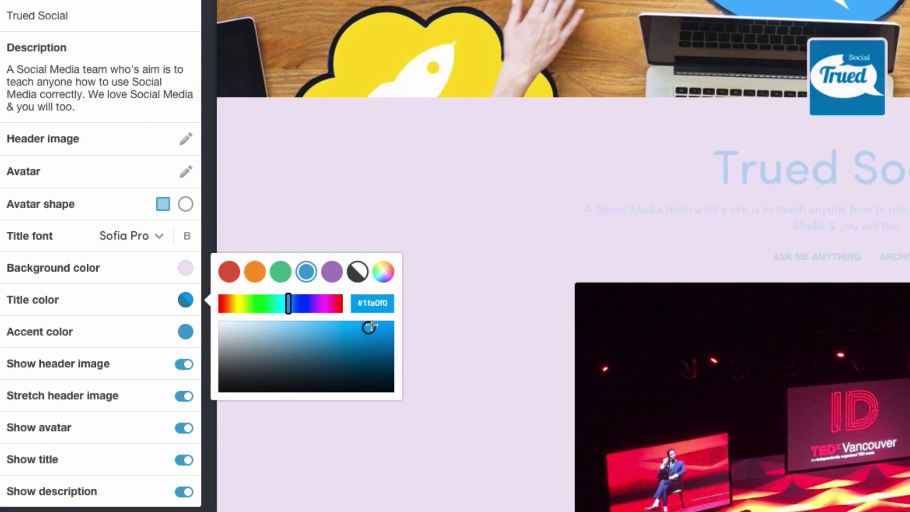
pyautogui.moveTo(369, 327); pyautogui.dragTo(371, 328)
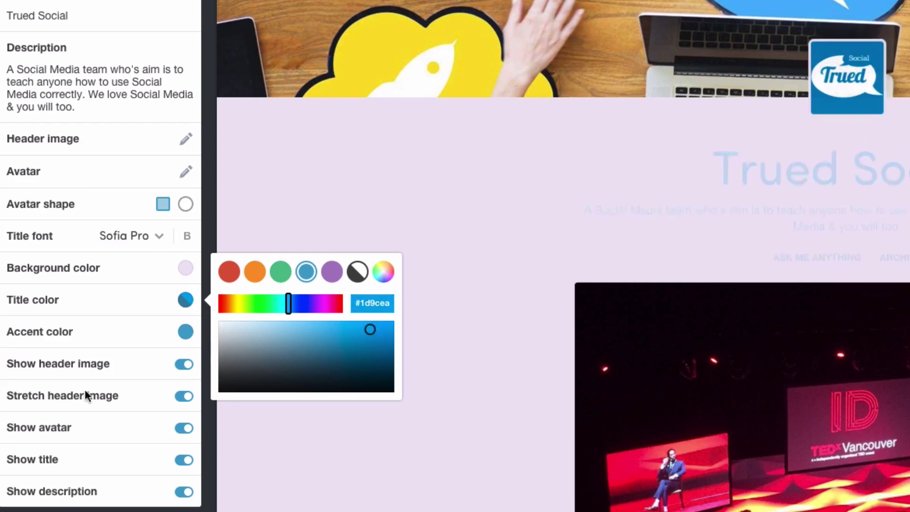
pyautogui.click(113, 331)
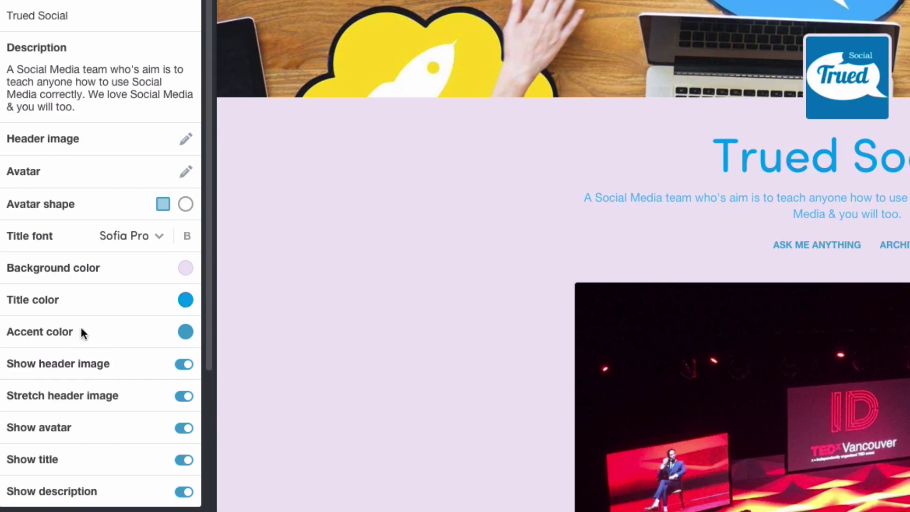
# Deepen the accent colour to the blue #0c7dc1.
pyautogui.click(79, 329)
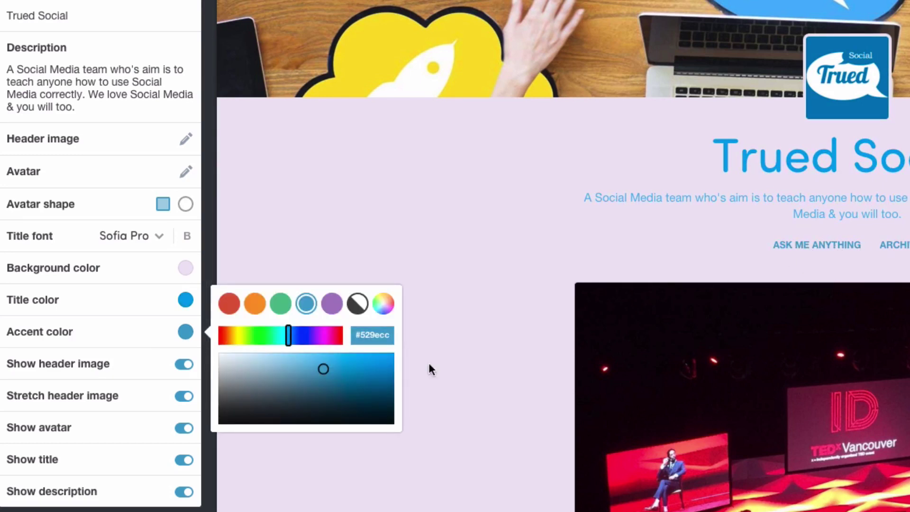
pyautogui.moveTo(330, 375); pyautogui.dragTo(383, 370)
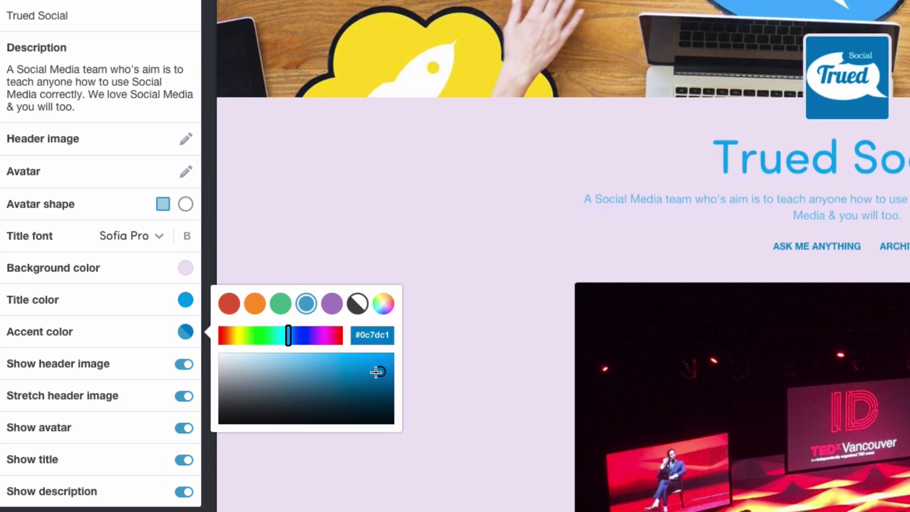
pyautogui.click(384, 209)
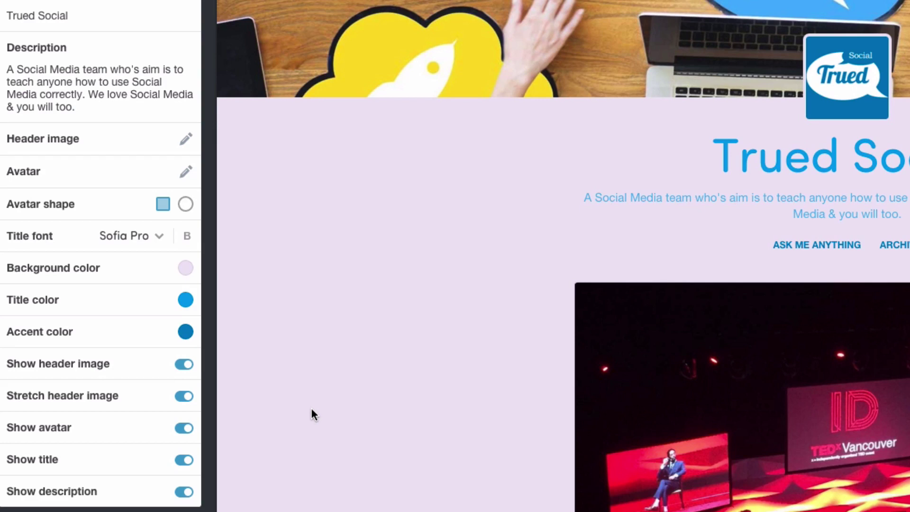
pyautogui.moveTo(206, 430)
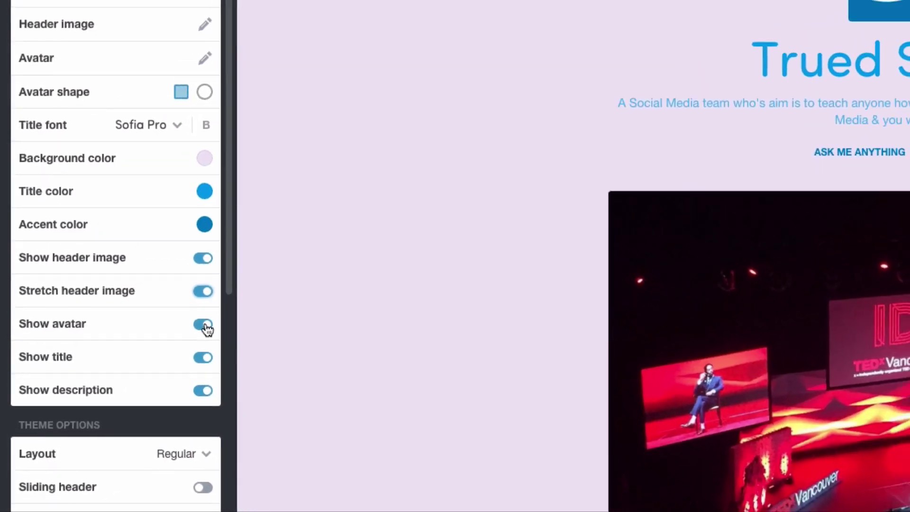
# Use the Show avatar toggle and scroll through the remaining Optica appearance options.
pyautogui.click(205, 326)
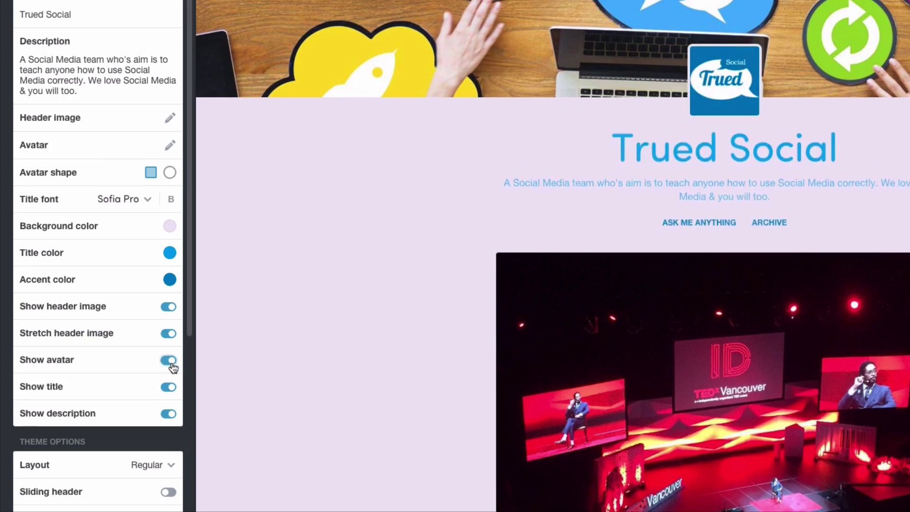
pyautogui.scroll(-1, 164, 374)
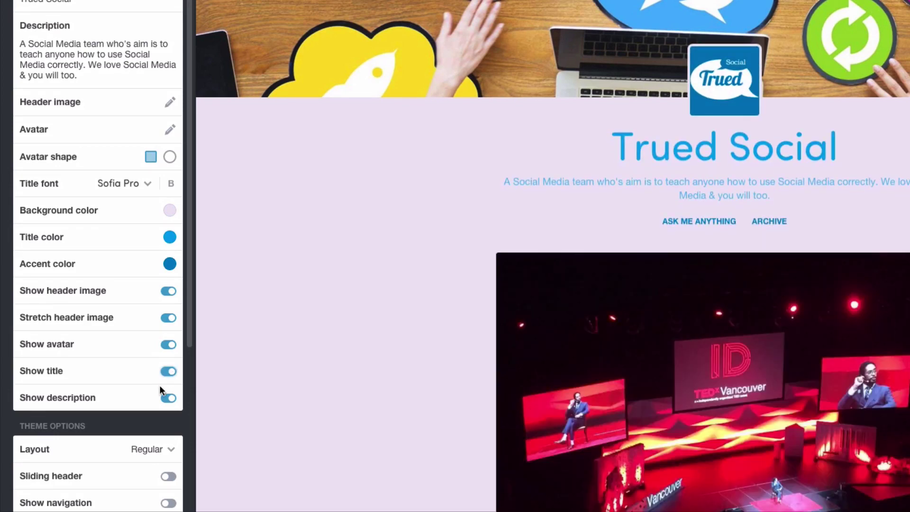
pyautogui.scroll(-2, 159, 385)
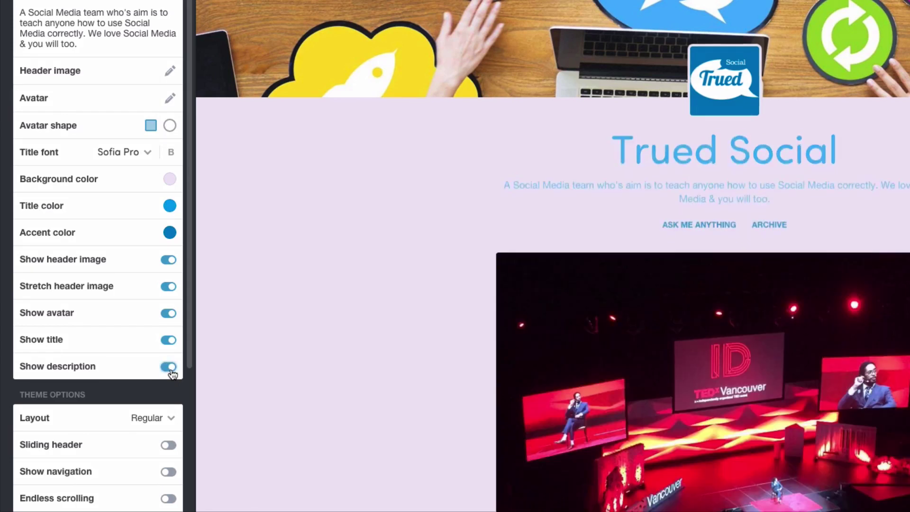
pyautogui.scroll(-5, 128, 358)
pyautogui.scroll(-1, 131, 359)
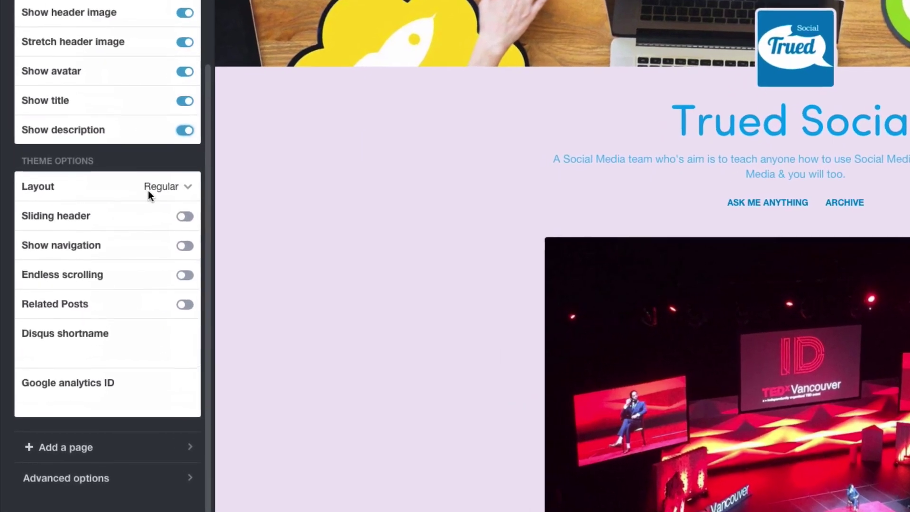
pyautogui.click(148, 190)
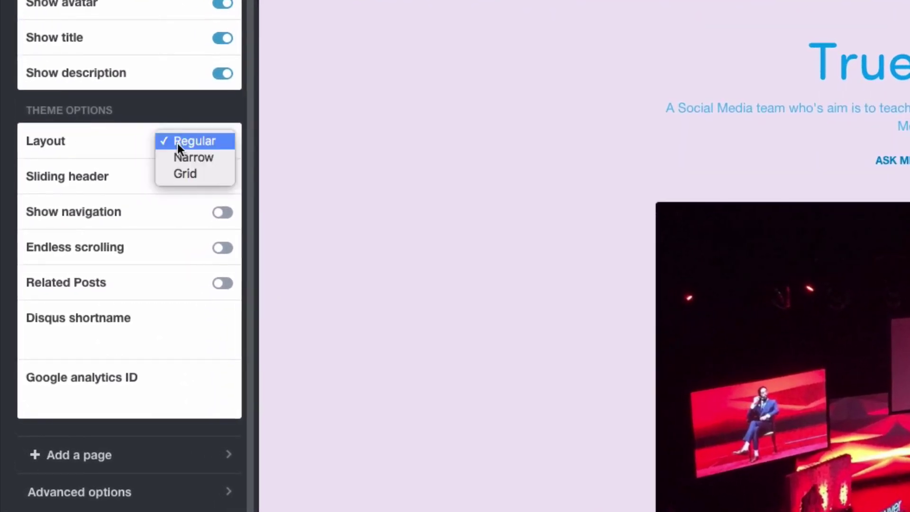
pyautogui.press('Escape')
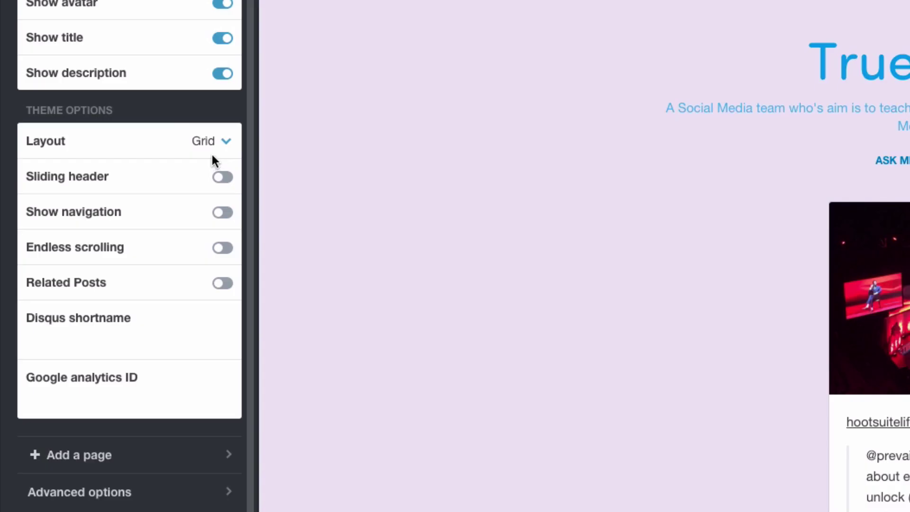
pyautogui.click(212, 143)
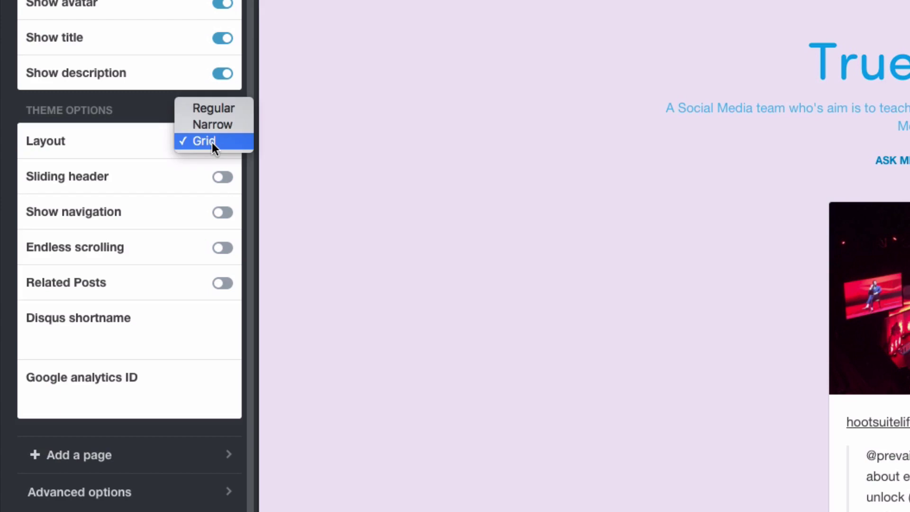
pyautogui.click(224, 106)
pyautogui.scroll(-6, 417, 221)
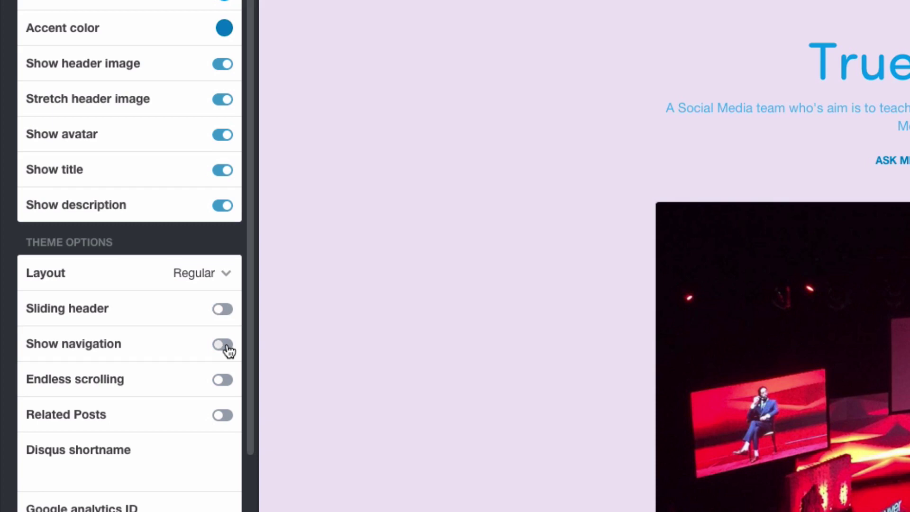
# Toggle Show navigation and switch on Endless scrolling in Theme options.
pyautogui.click(229, 350)
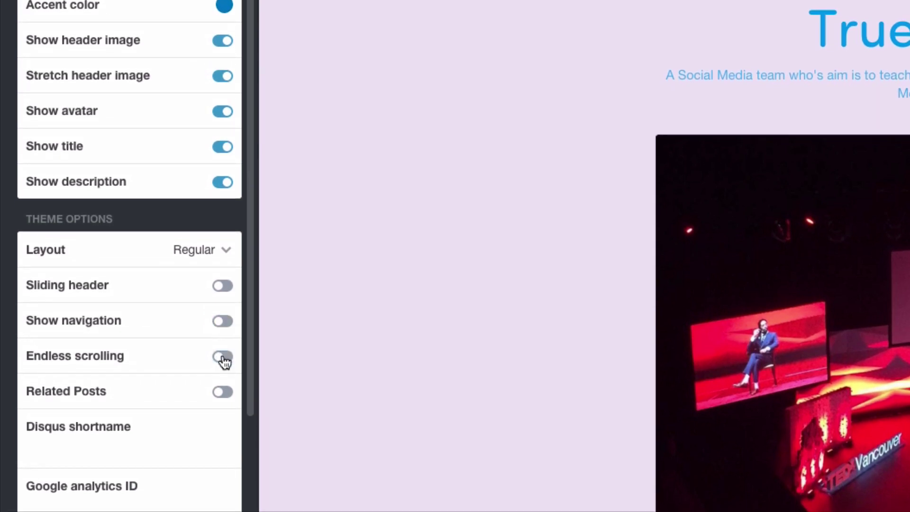
pyautogui.click(223, 355)
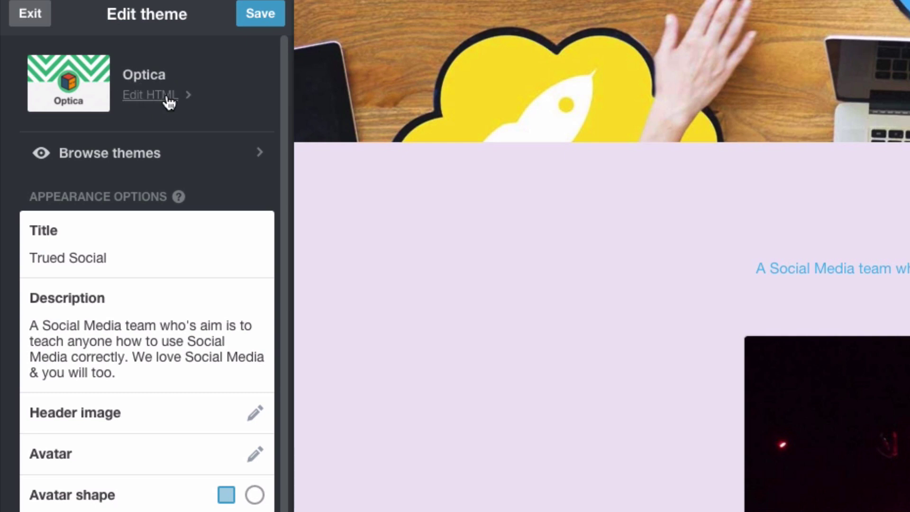
# Browse the All Themes gallery and preview the blog in arturkim's Minimal theme.
pyautogui.click(129, 152)
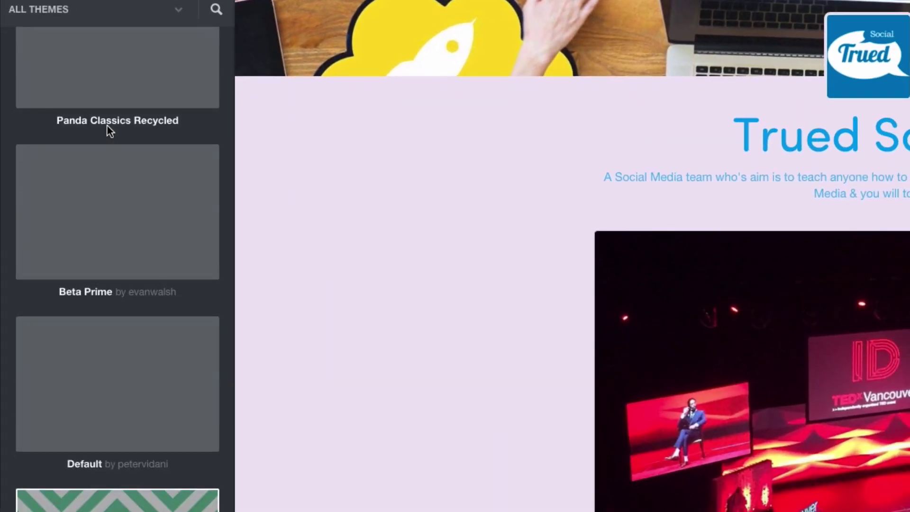
pyautogui.scroll(10, 71, 147)
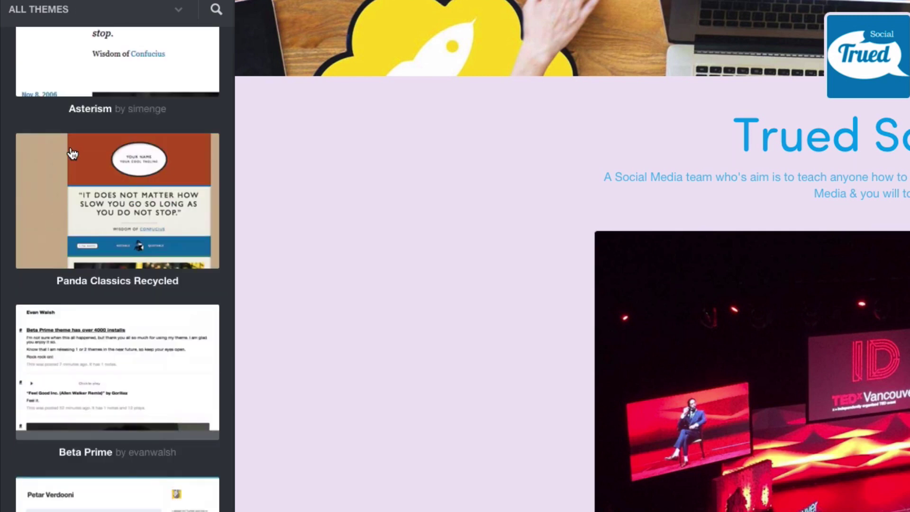
pyautogui.scroll(10, 71, 152)
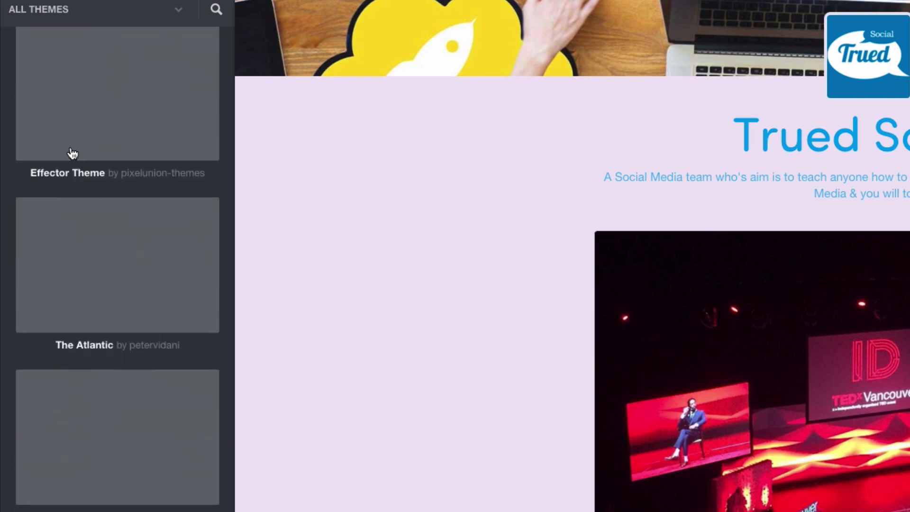
pyautogui.scroll(10, 71, 153)
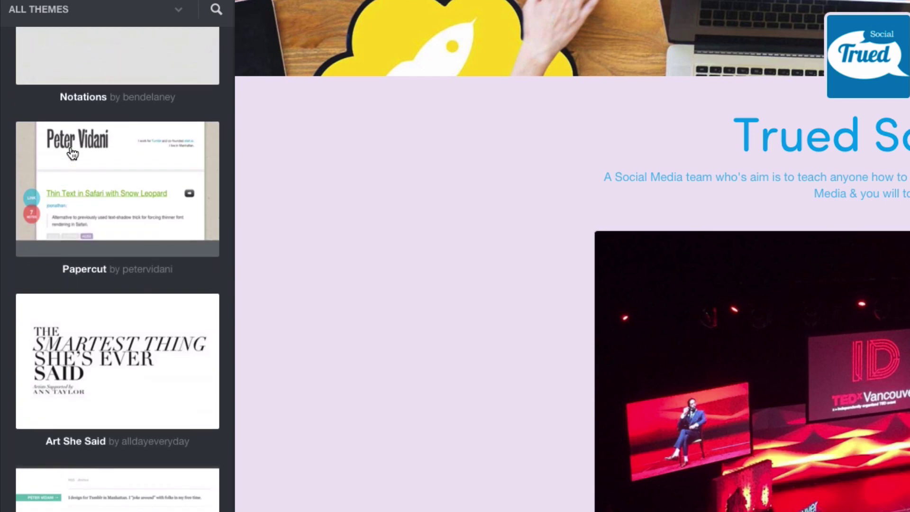
pyautogui.scroll(5, 72, 153)
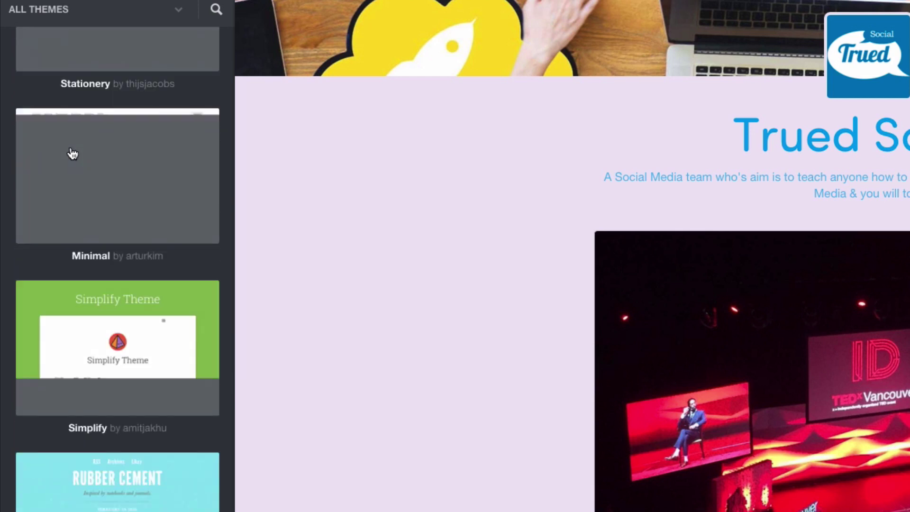
pyautogui.click(103, 169)
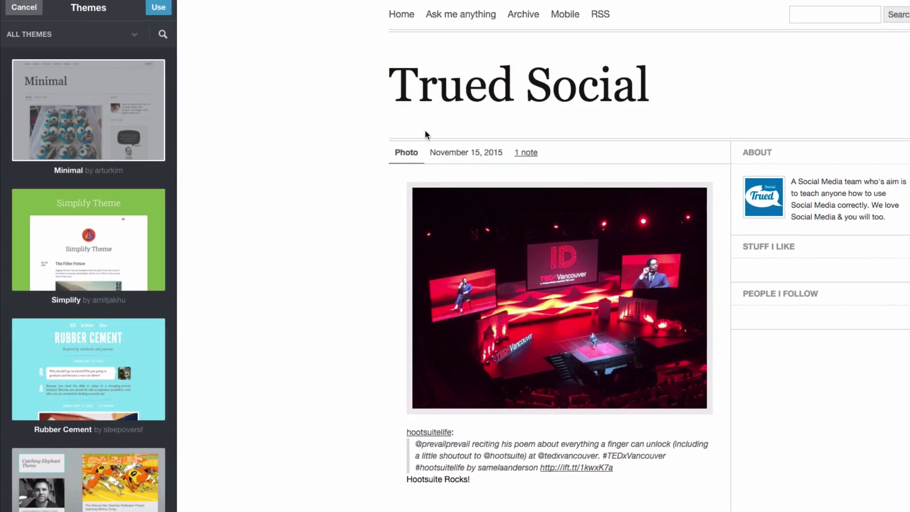
# Preview the blog in Rubber Cement, then in the Single A theme.
pyautogui.click(65, 348)
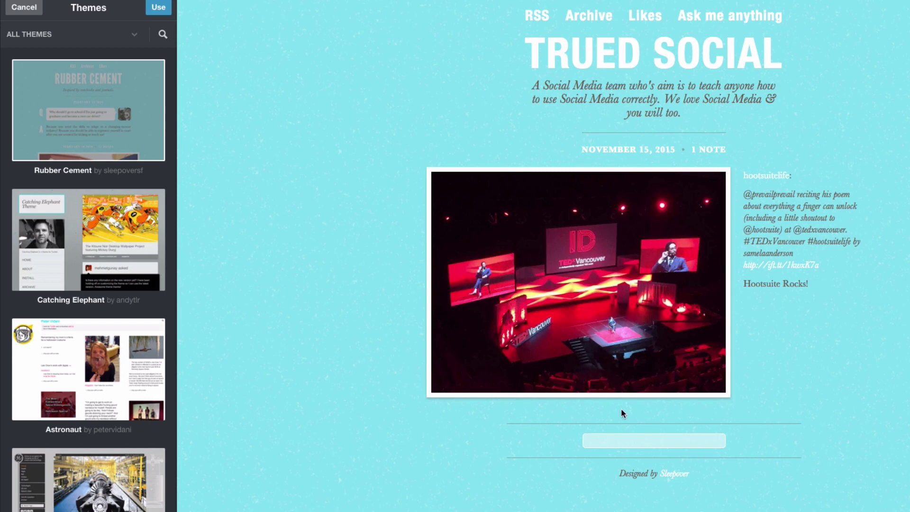
pyautogui.scroll(-5, 79, 294)
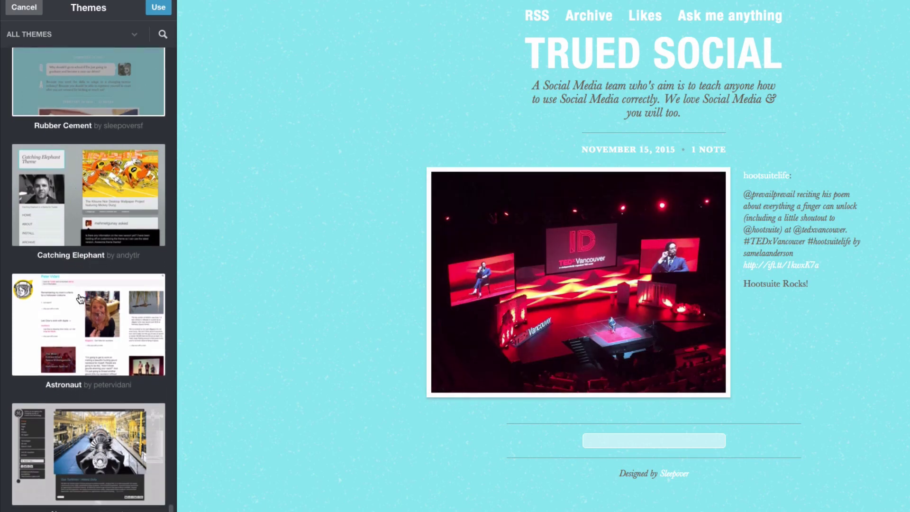
pyautogui.scroll(-4, 101, 319)
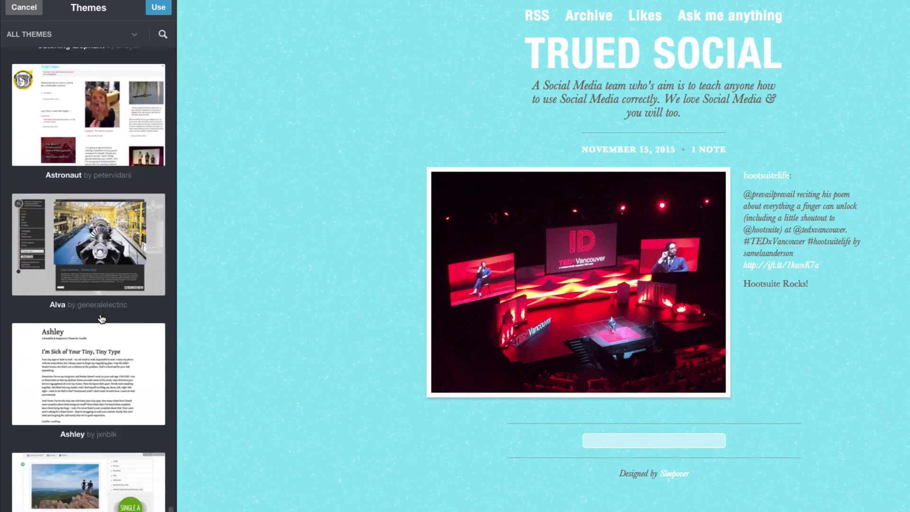
pyautogui.click(112, 438)
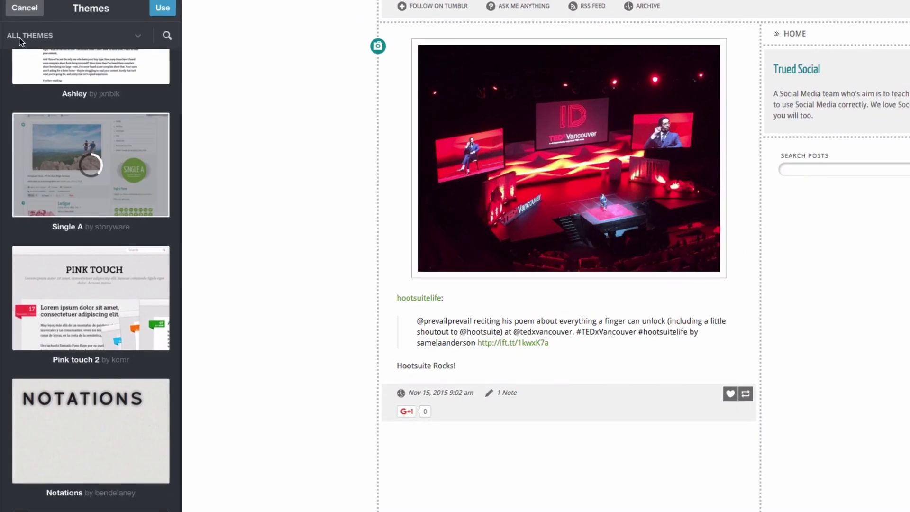
# Filter the theme gallery to Premium Themes, then to Two column themes.
pyautogui.click(19, 38)
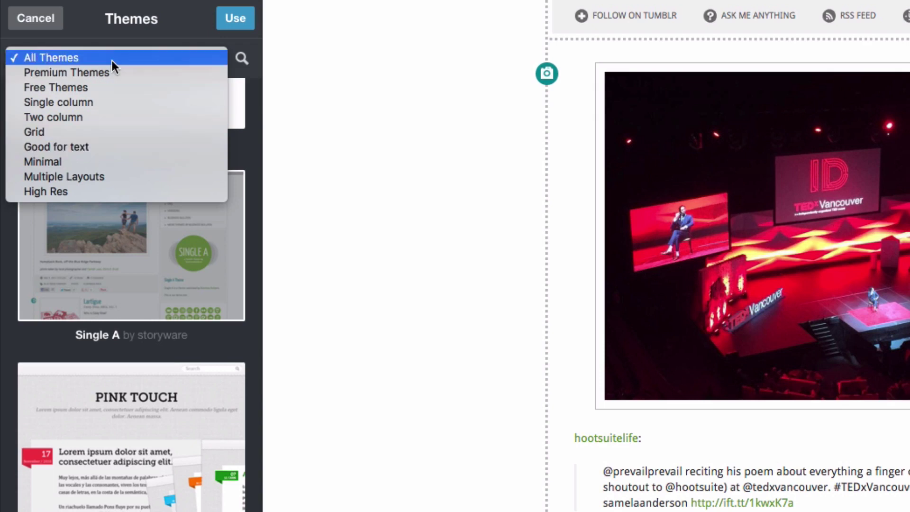
pyautogui.click(104, 73)
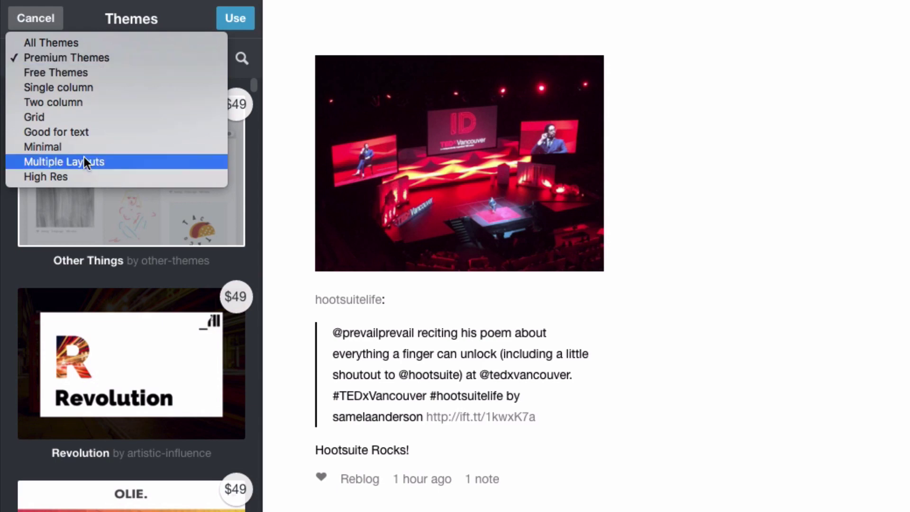
pyautogui.click(69, 102)
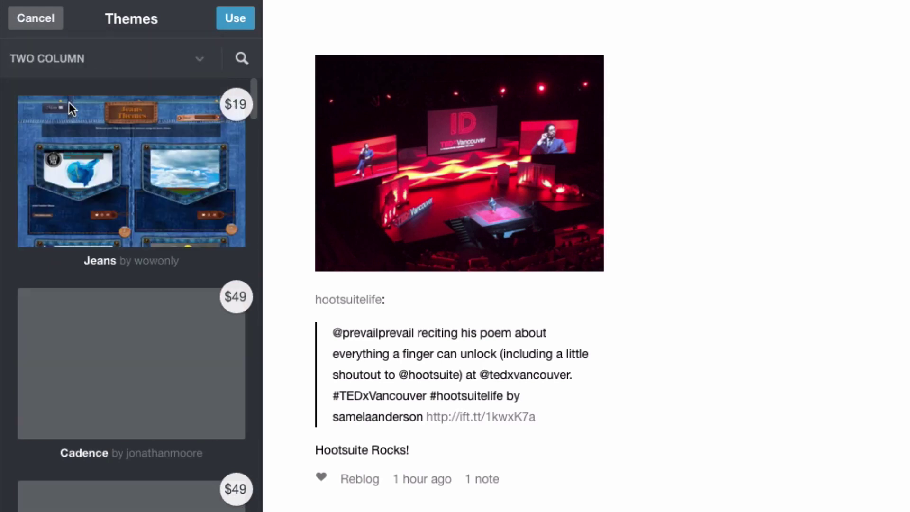
pyautogui.click(173, 71)
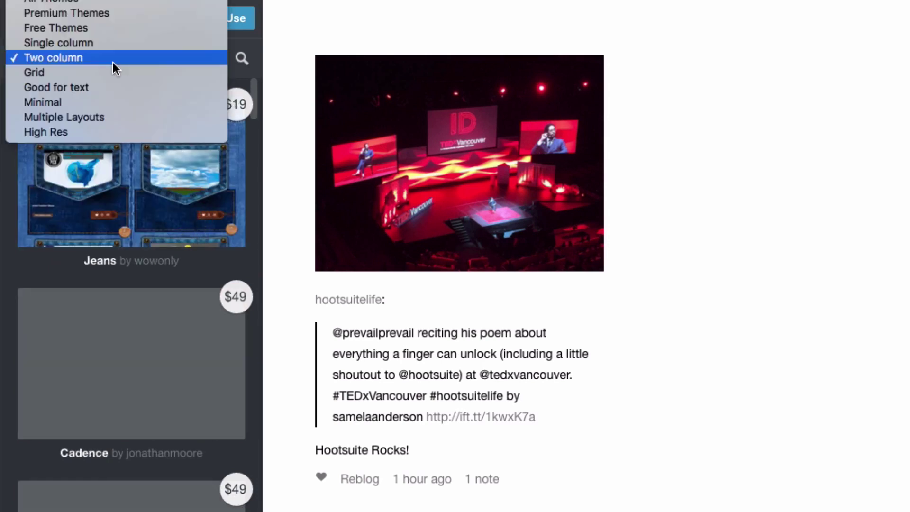
# Filter the theme gallery to Free Themes, preview Simplify, and apply it to the blog.
pyautogui.click(77, 22)
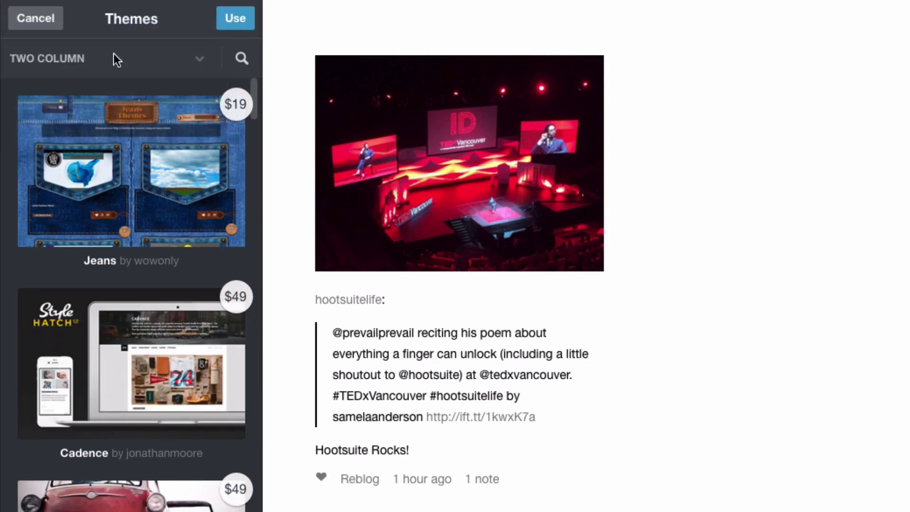
pyautogui.scroll(-2, 104, 127)
pyautogui.scroll(-15, 123, 303)
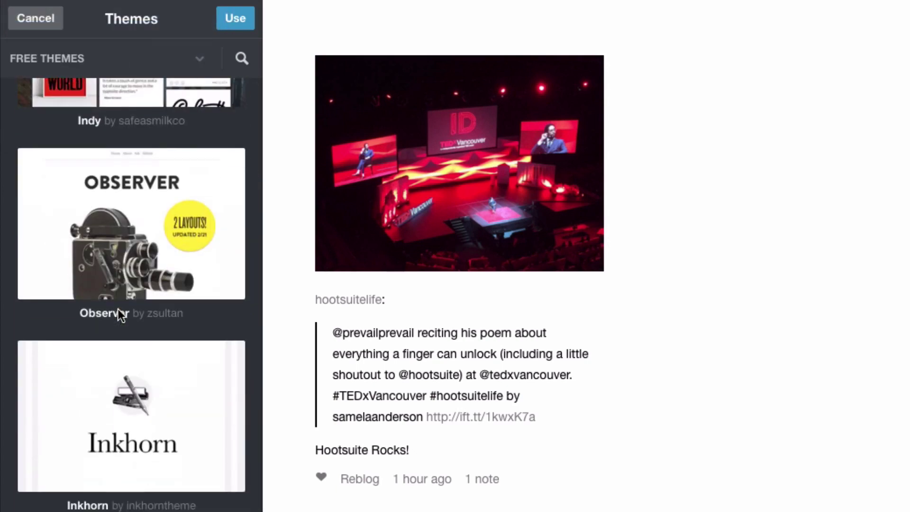
pyautogui.scroll(-2, 124, 303)
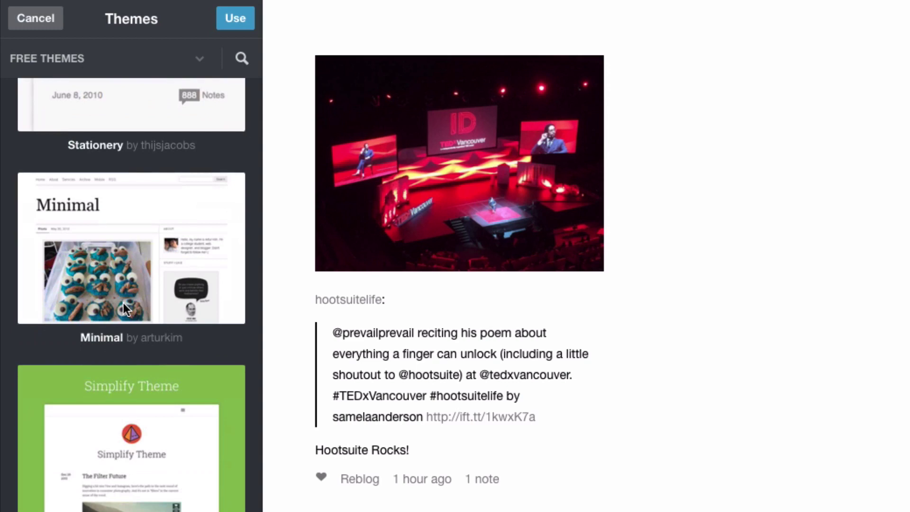
pyautogui.click(188, 430)
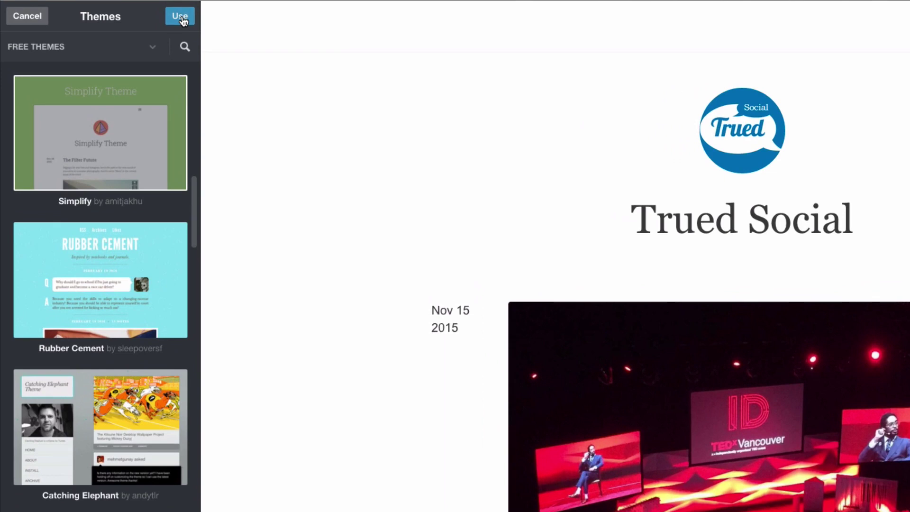
pyautogui.click(181, 17)
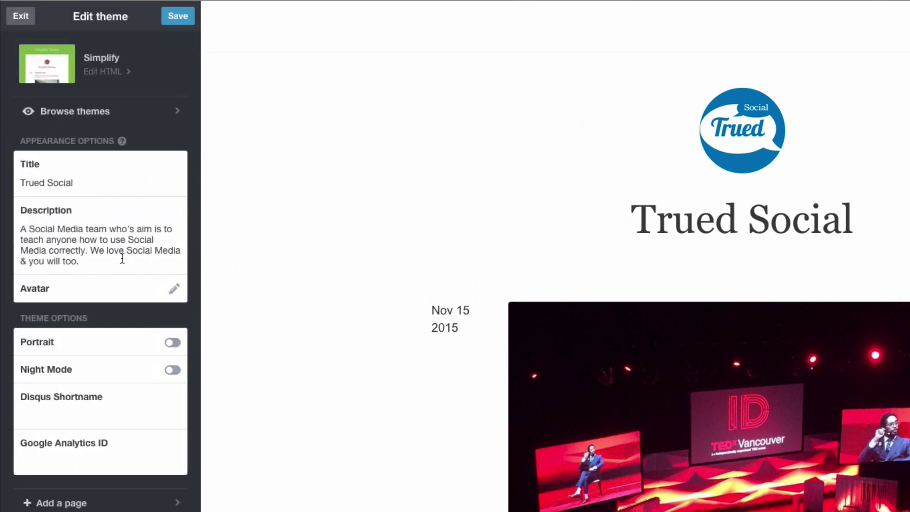